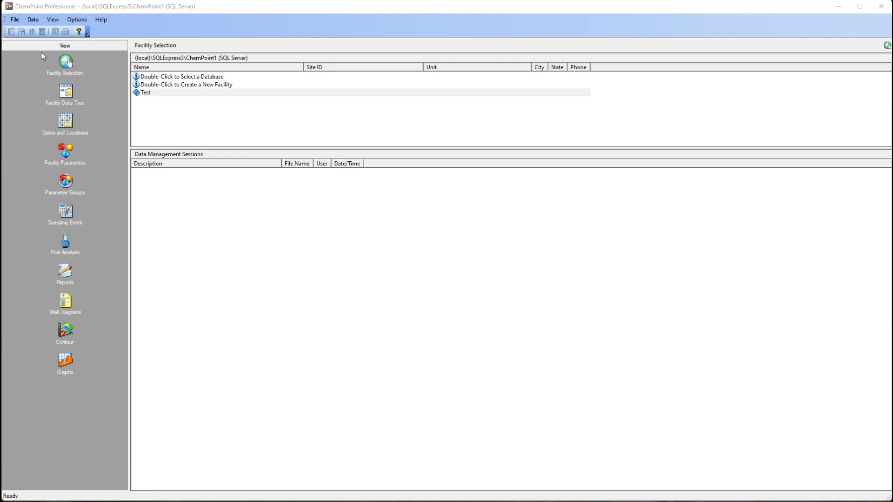
Step: Create a new Universal Importer configuration titled "DBF Import"
click(18, 19)
mouse_move(52, 67)
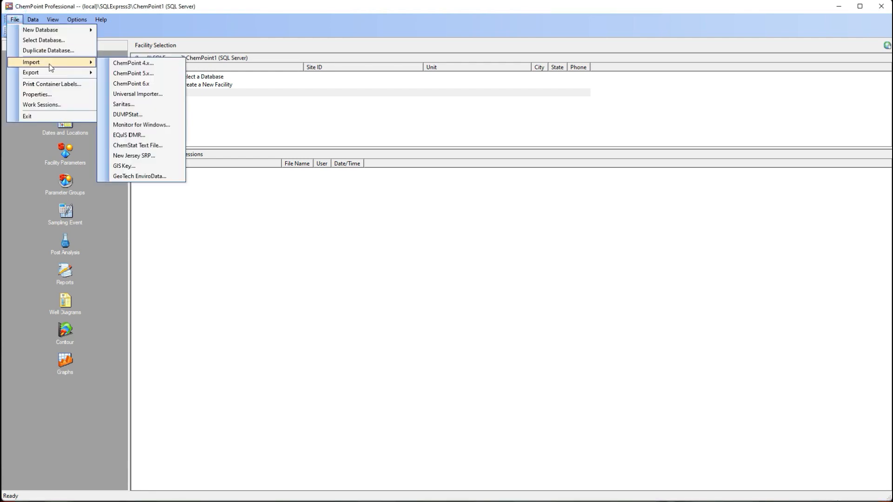
click(154, 96)
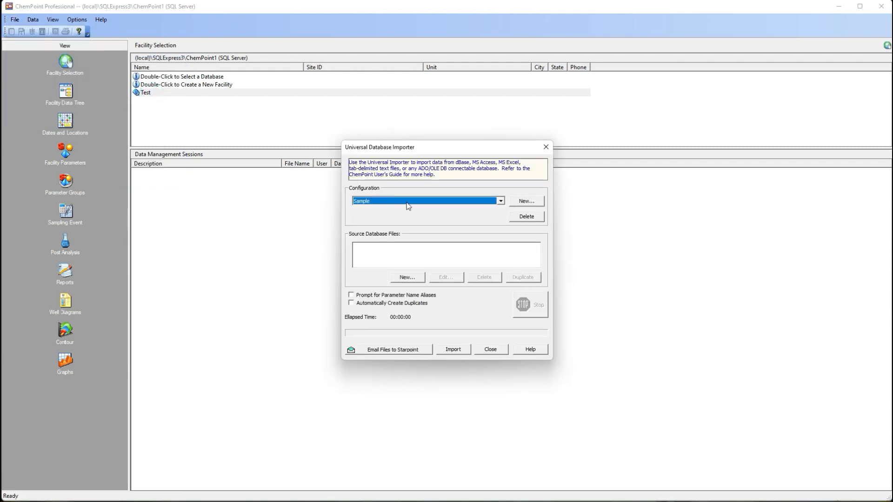
click(519, 203)
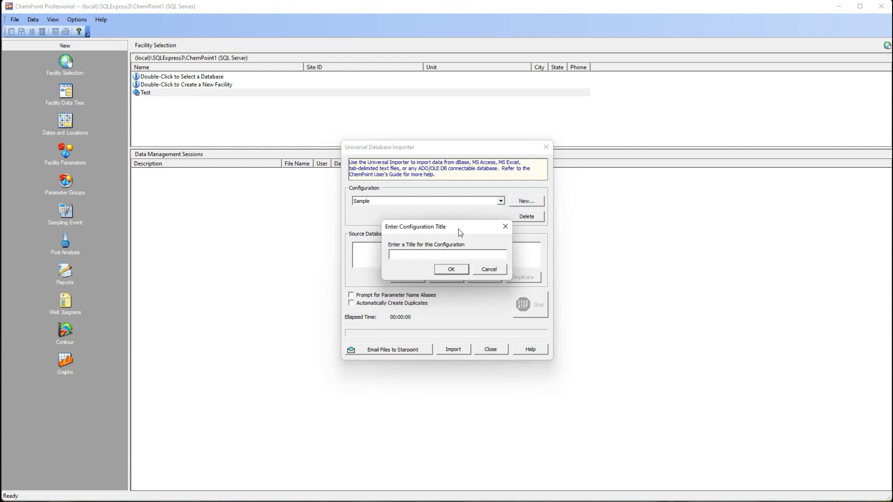
text(DBF Import)
click(443, 270)
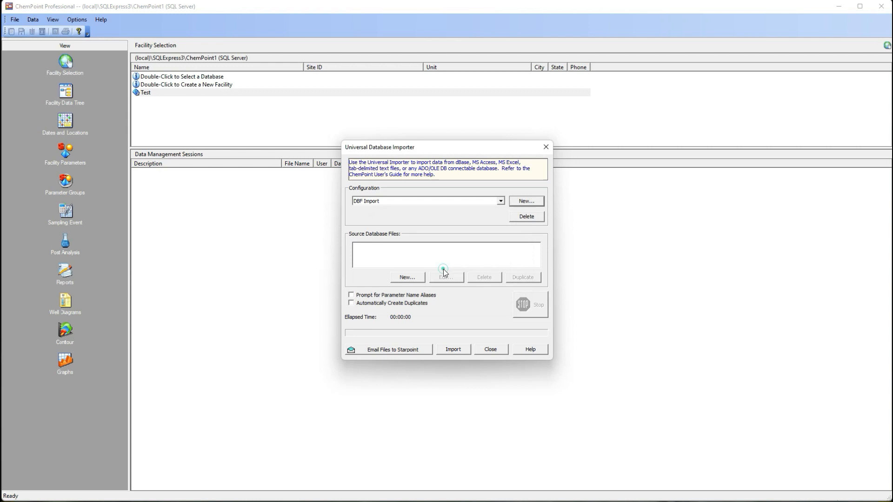
Step: Add a dBase source file, D:\Ground Water Data Files\Sparrow.DBF, to the configuration as containing data for only one facility
click(417, 278)
click(439, 238)
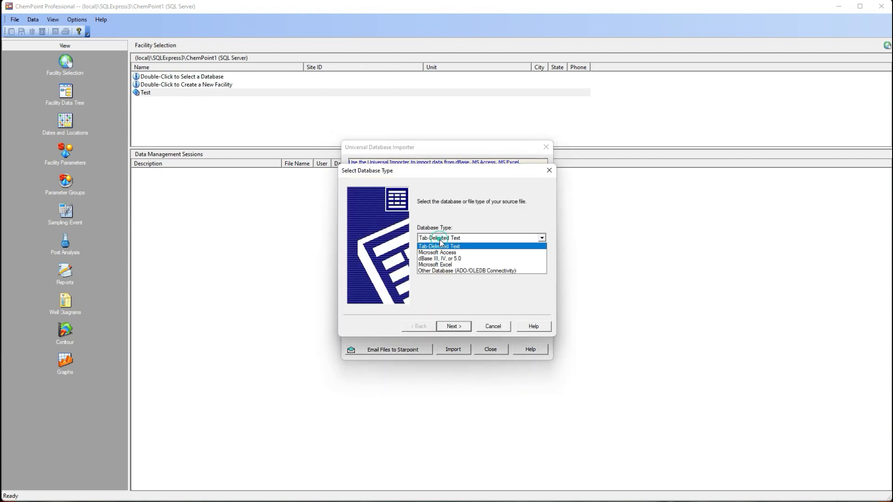
click(460, 260)
click(459, 327)
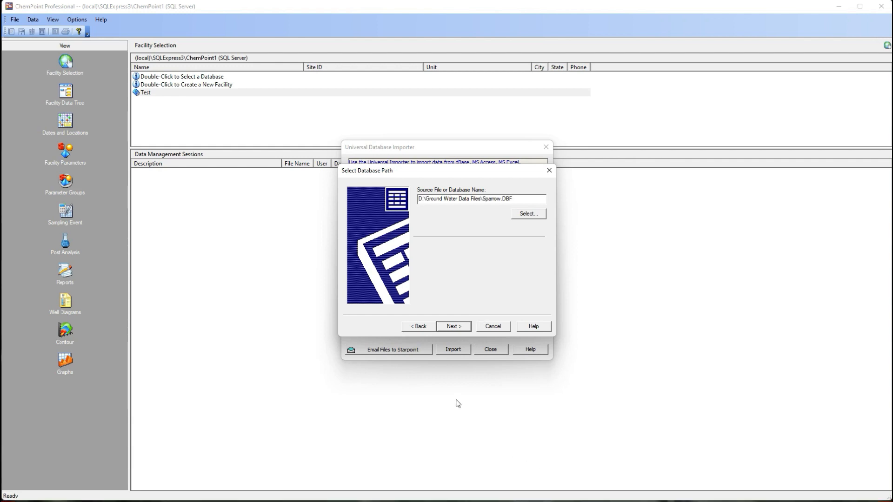
click(460, 327)
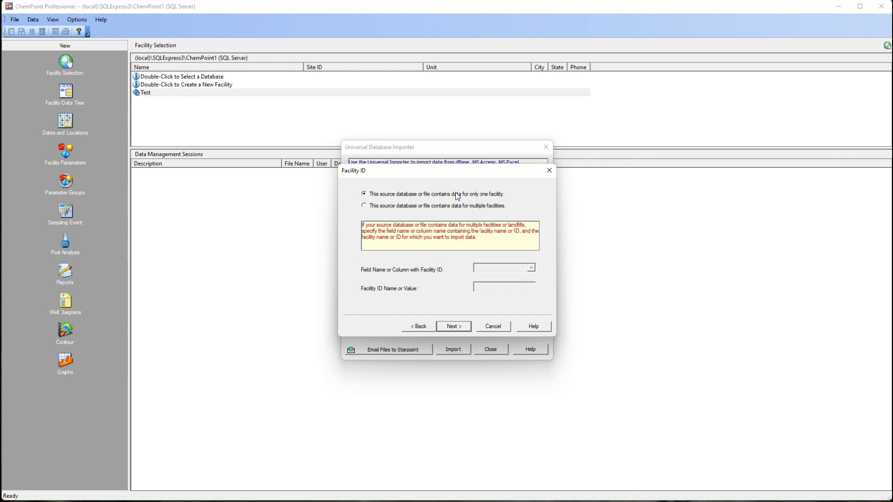
click(463, 330)
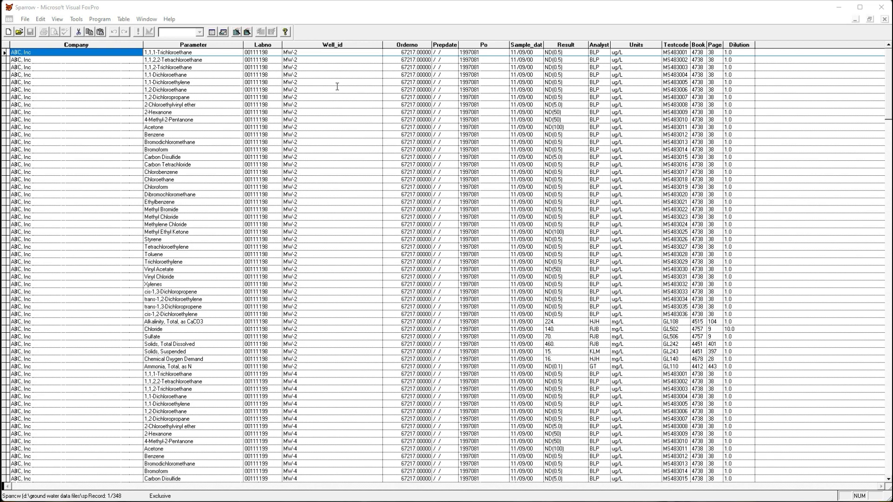
Step: Check the source table's date column and map Location ID to the WELL_ID column in the location import map
click(527, 46)
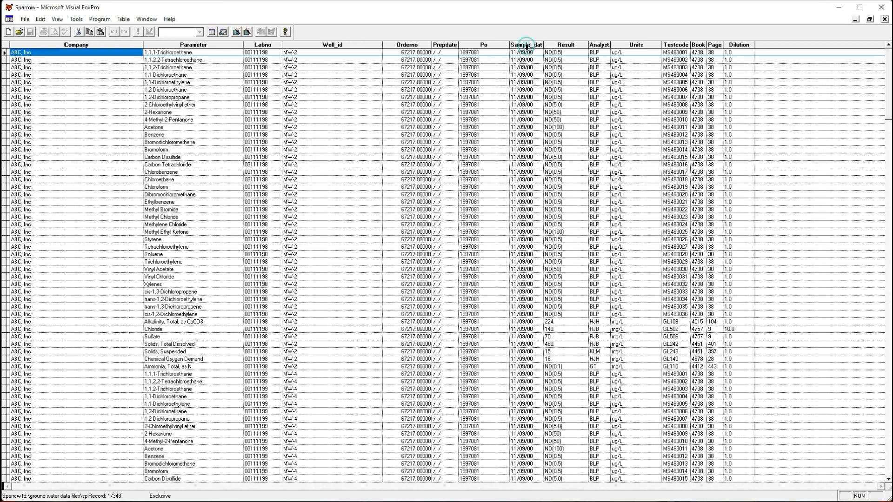
click(526, 43)
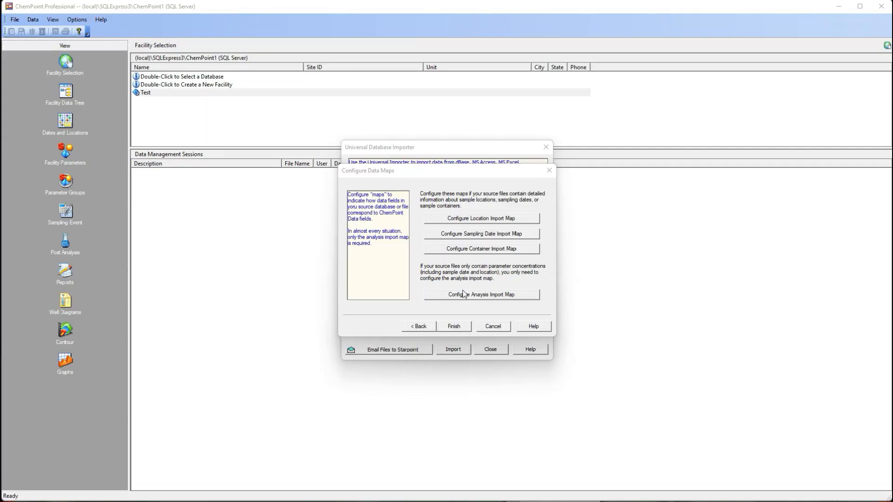
click(465, 223)
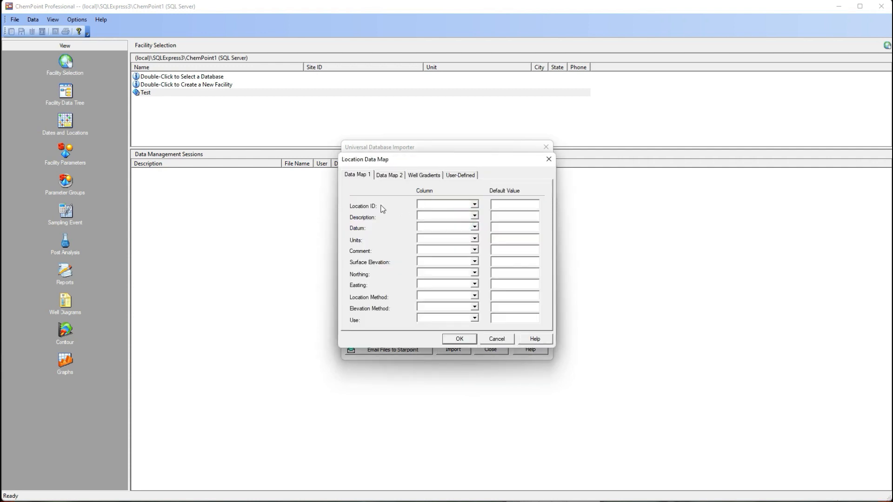
click(474, 205)
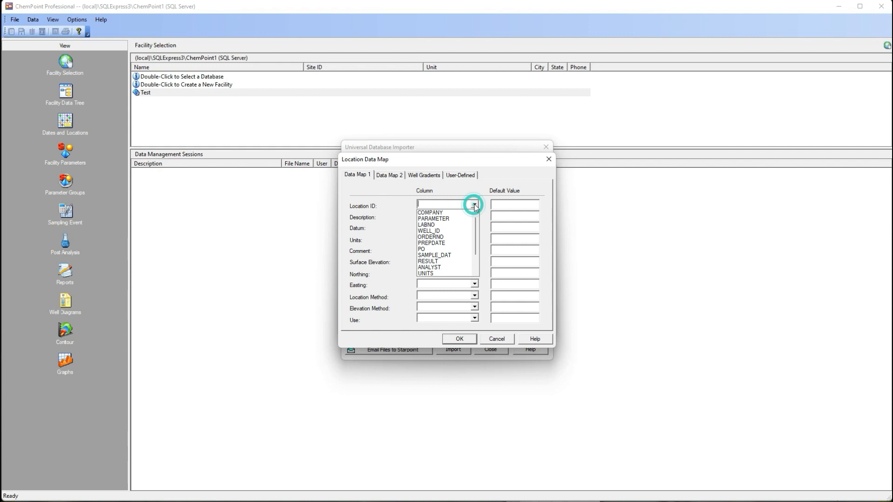
click(431, 231)
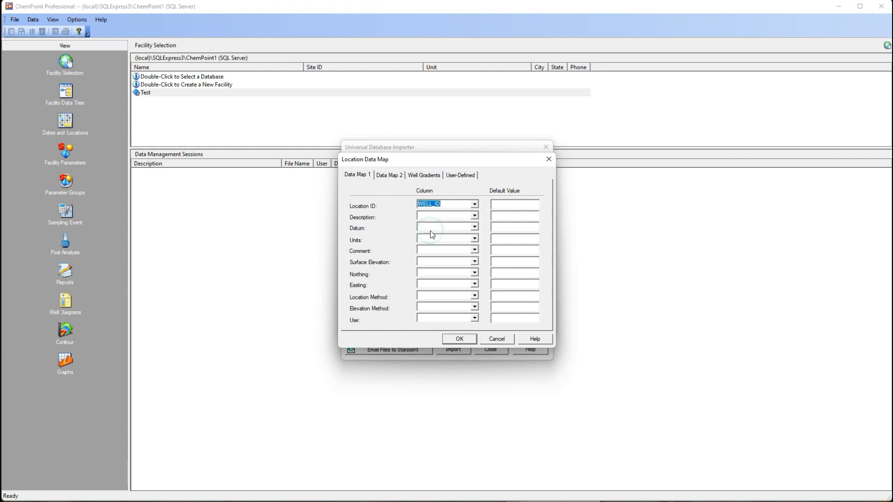
click(389, 175)
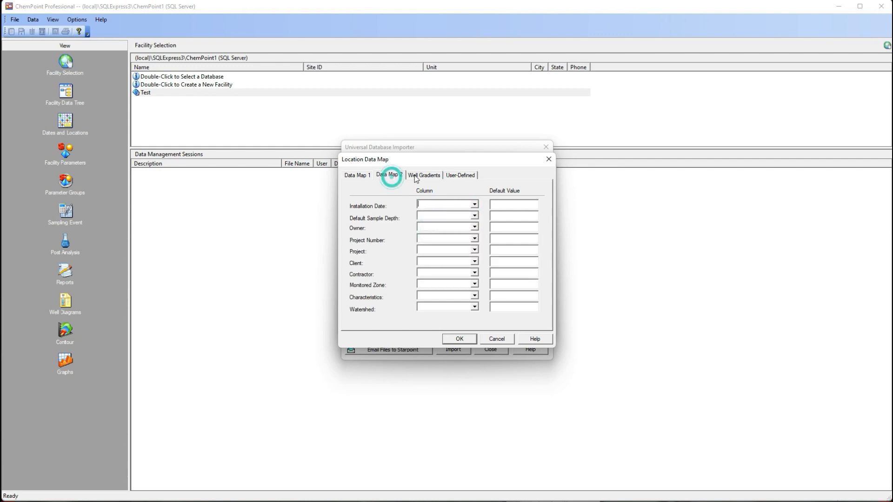
click(423, 175)
click(452, 177)
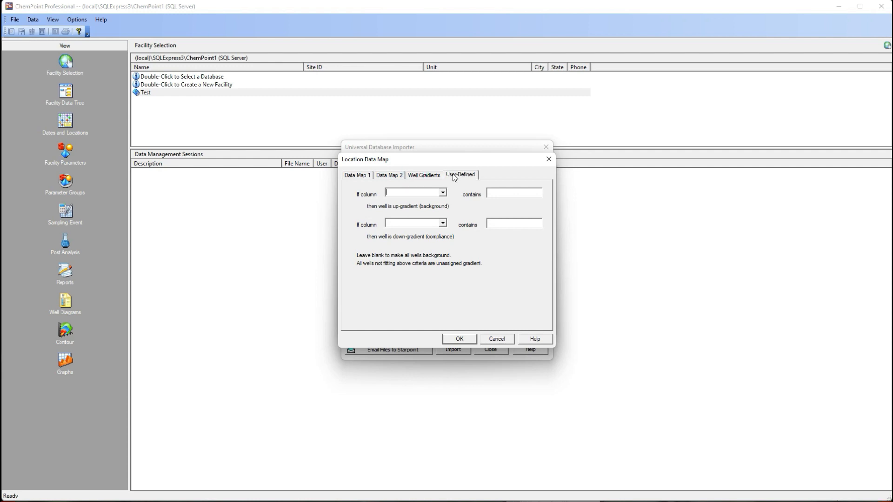
click(459, 340)
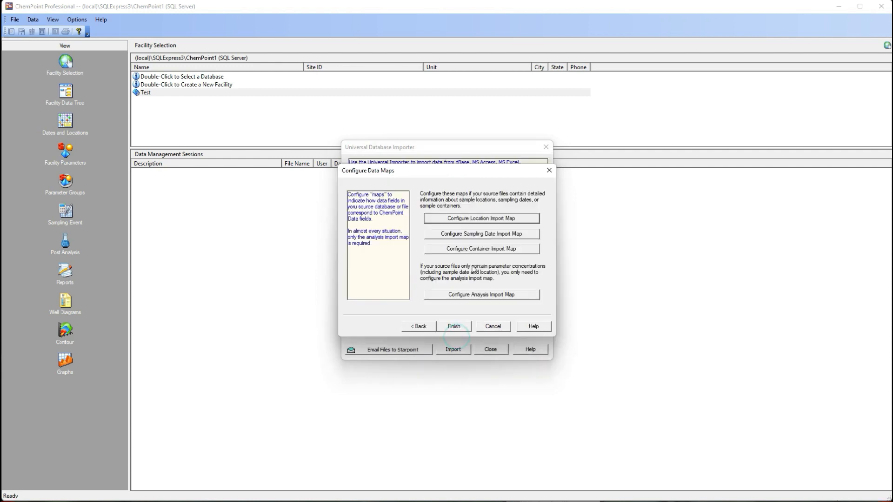
Step: Map Collection Date to the SAMPLE_DAT column in the sampling date import map and leave the container import map unconfigured
click(472, 231)
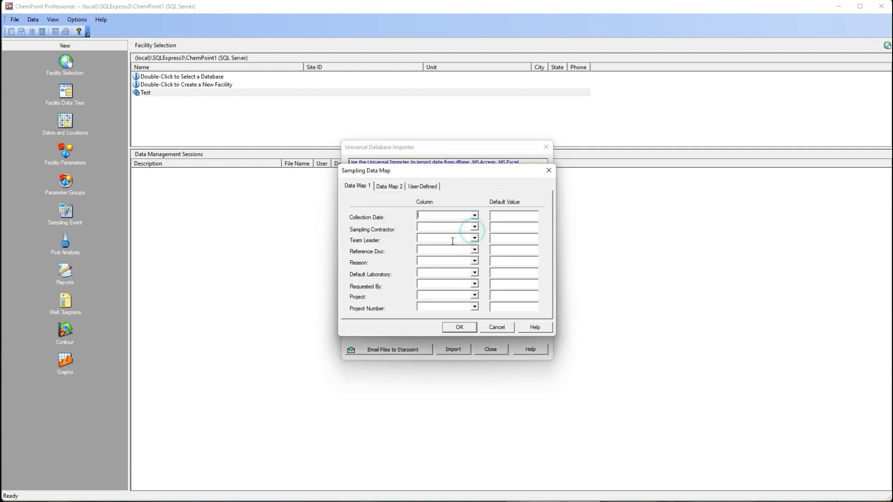
click(474, 215)
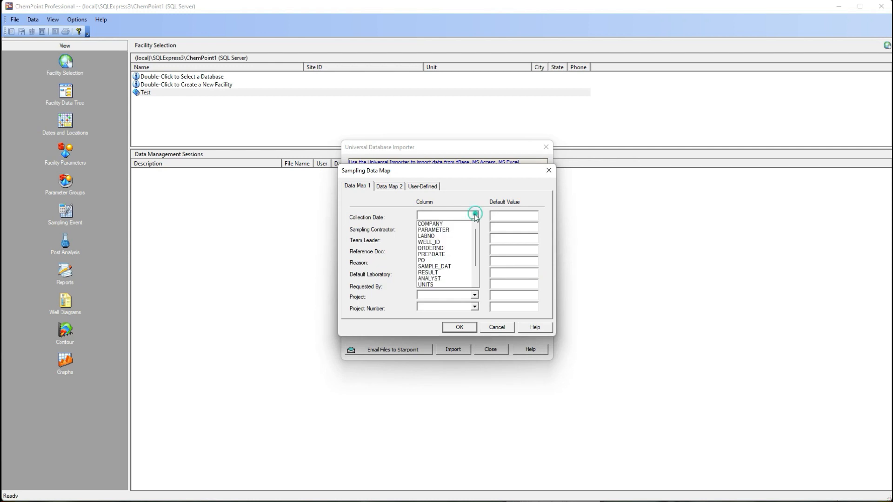
click(440, 265)
click(459, 327)
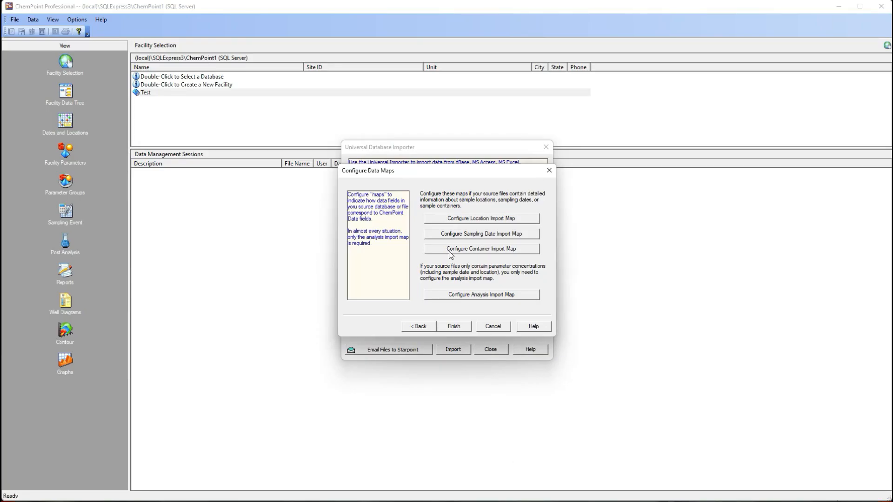
click(450, 253)
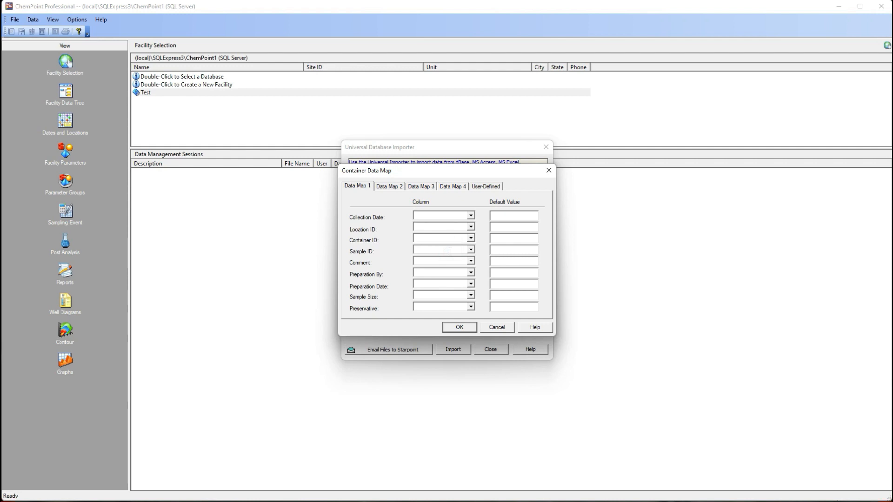
click(497, 327)
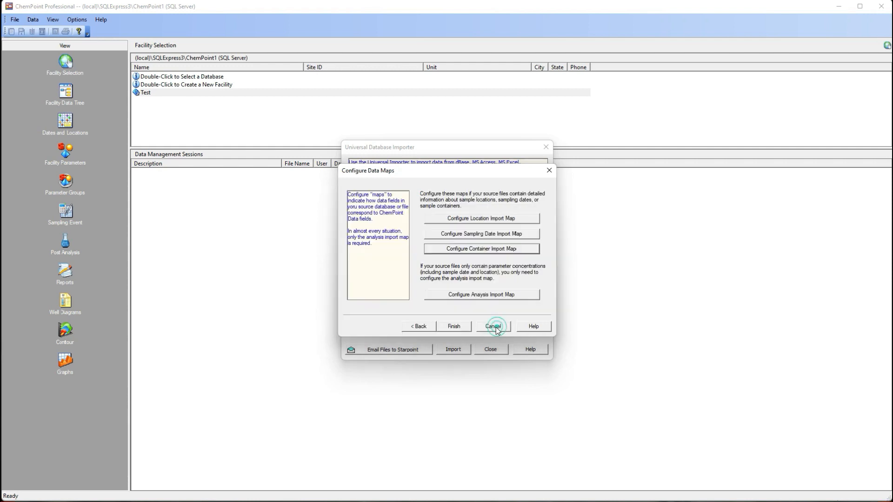
Step: In the analysis import map, map Collection Date to SAMPLE_DAT and Location ID to WELL_ID
click(481, 295)
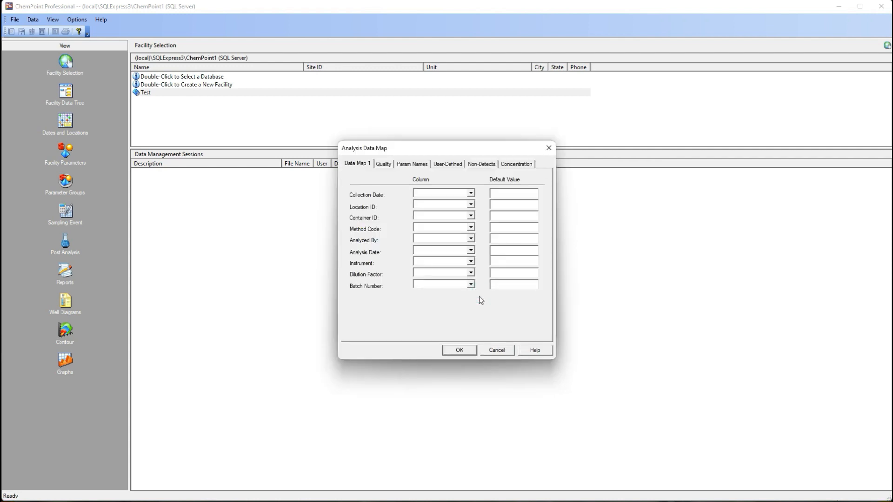
click(471, 193)
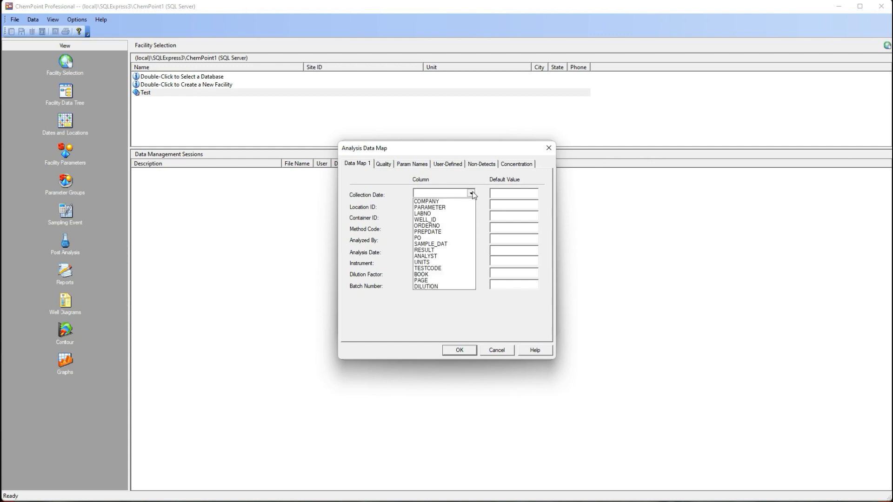
click(444, 243)
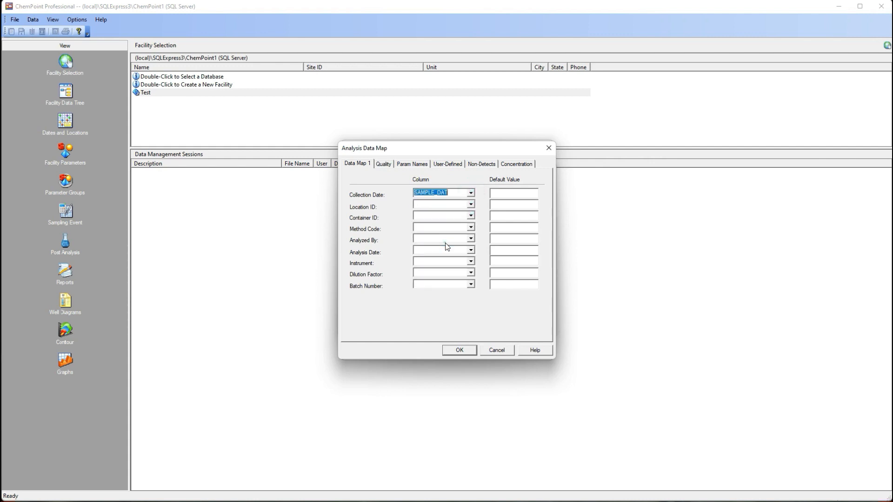
click(471, 204)
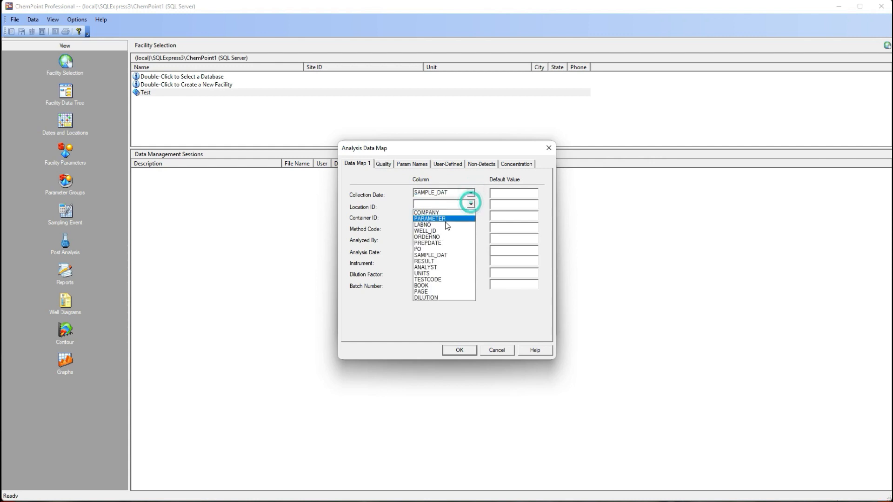
click(439, 231)
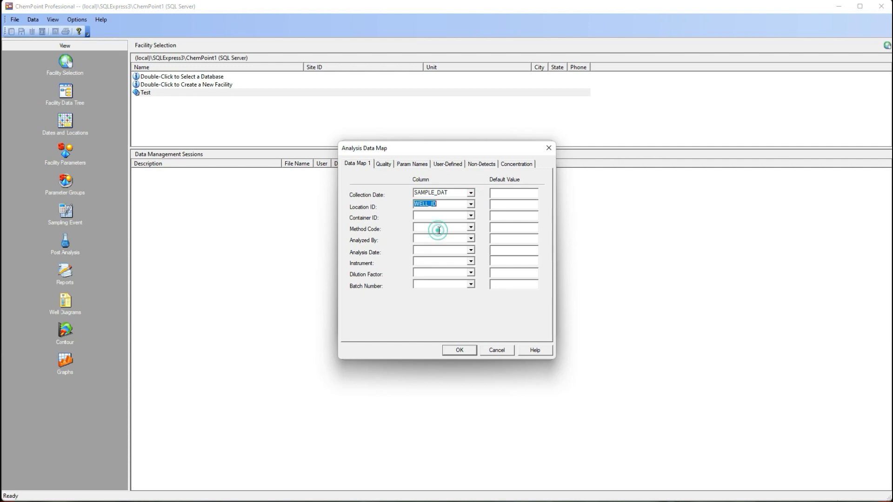
Step: Map Parameter Name to the PARAMETER column in the analysis import map, keeping its priority as First
click(385, 166)
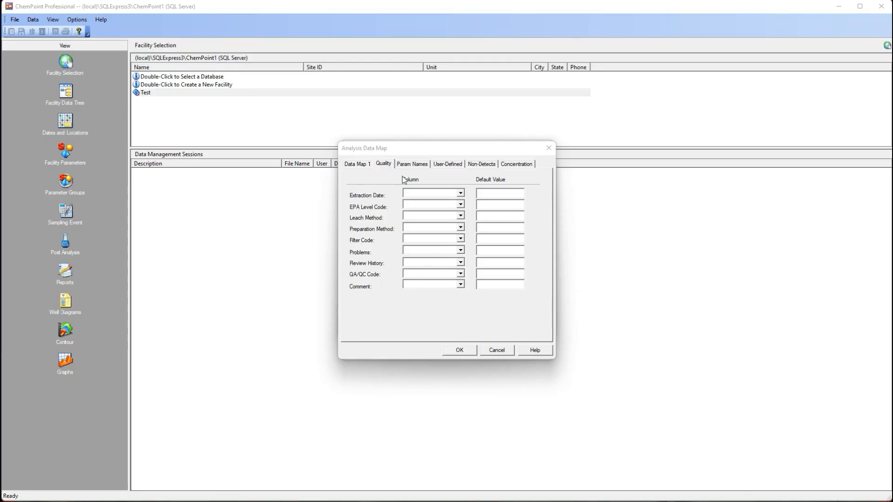
click(410, 165)
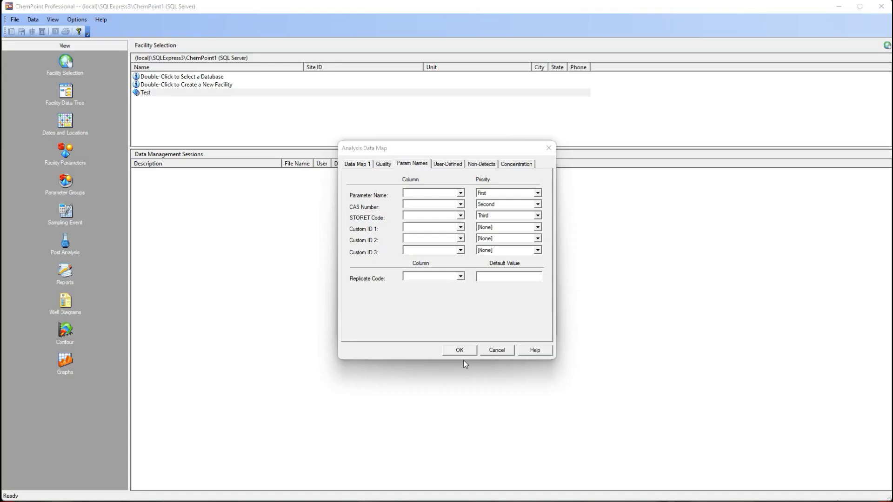
click(460, 193)
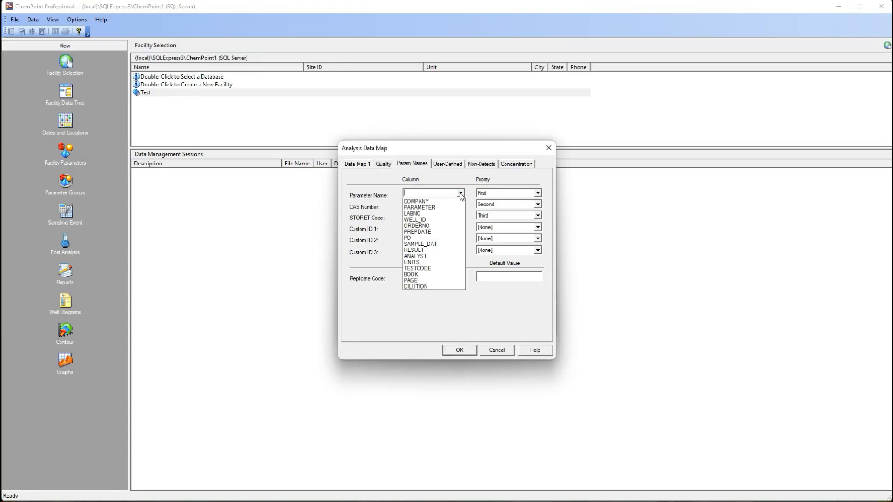
click(440, 207)
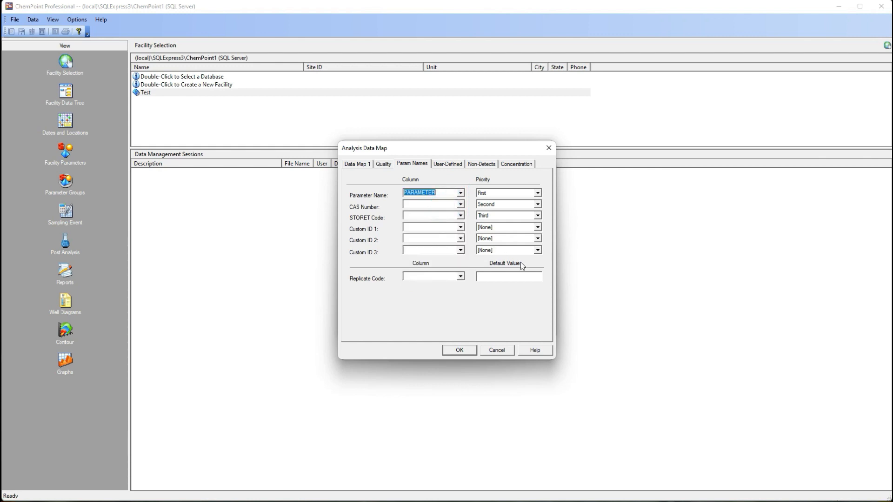
Step: Set the analysis map's non-detect rule to flag values when the RESULT column contains the character string ND
click(443, 164)
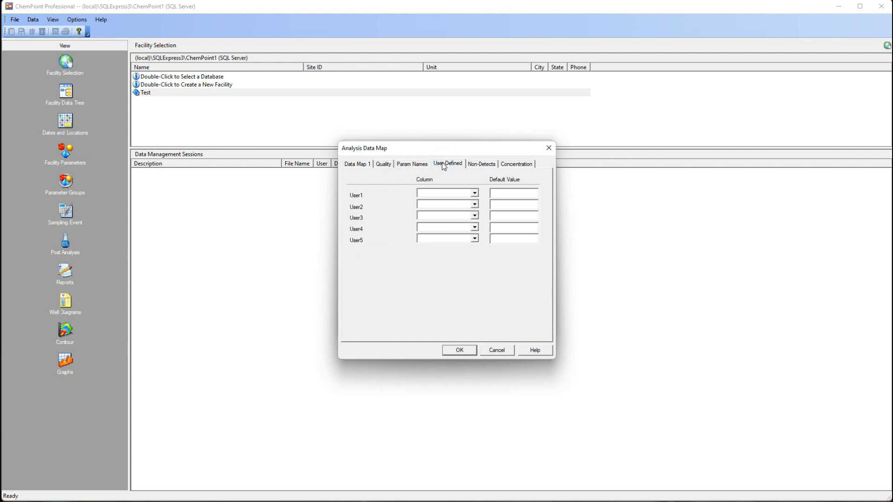
click(473, 164)
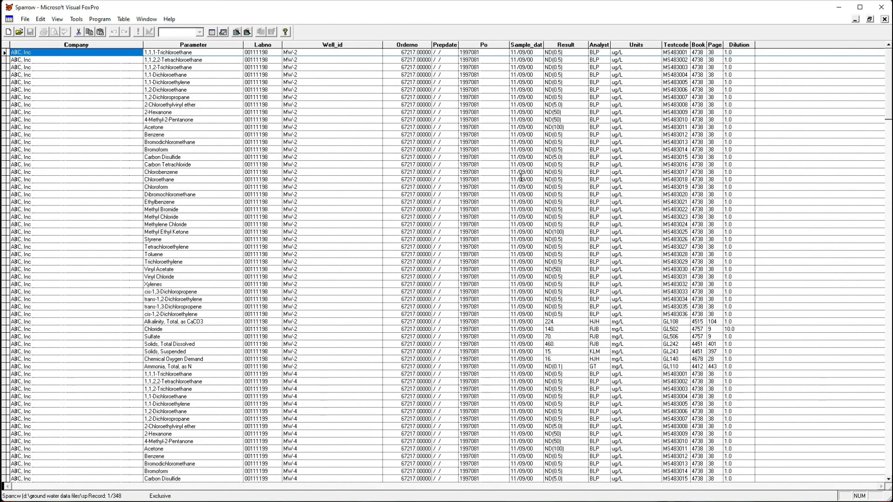
click(569, 43)
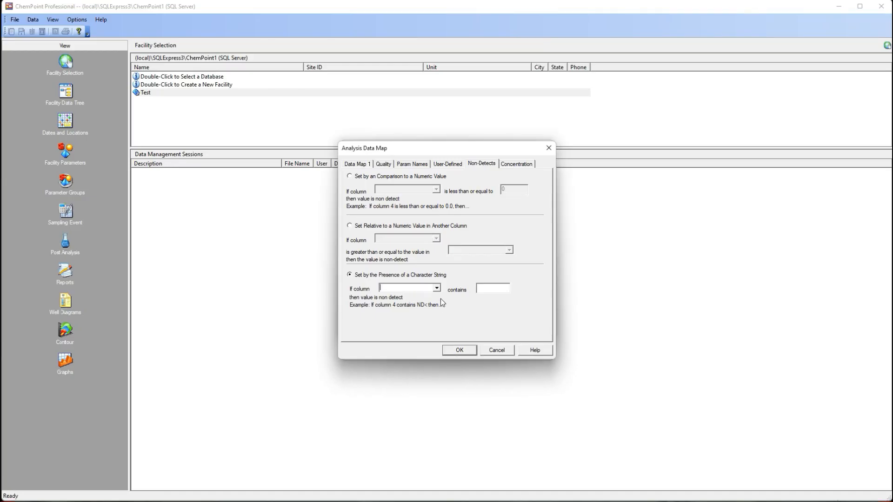
click(437, 289)
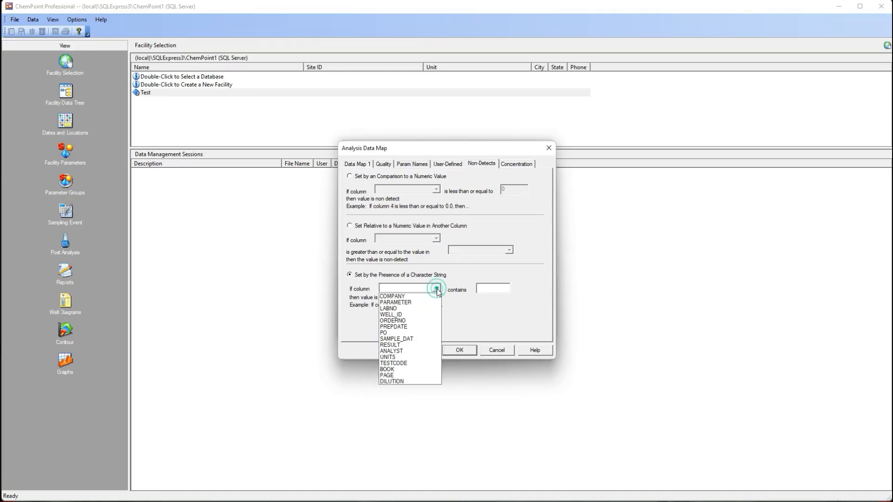
click(394, 346)
click(489, 292)
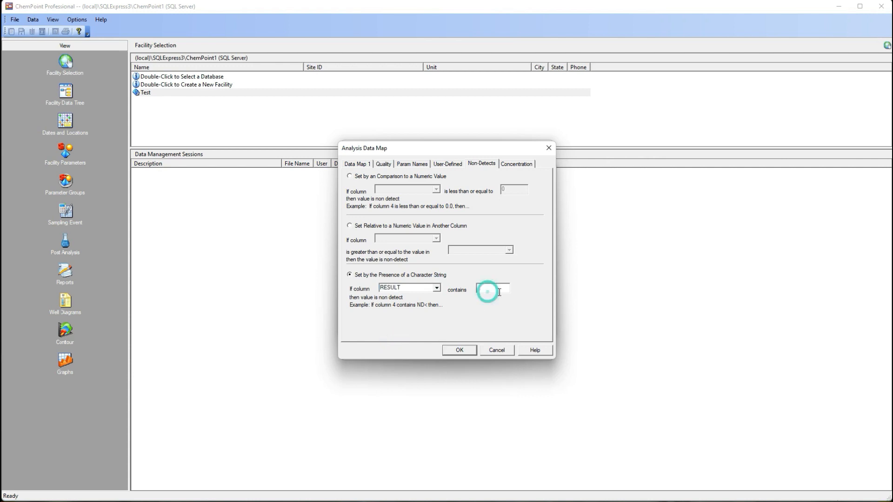
text(ND)
Step: In the concentration settings, map both the Concentration Result Column and Detection Limit 1 to the RESULT column
click(516, 165)
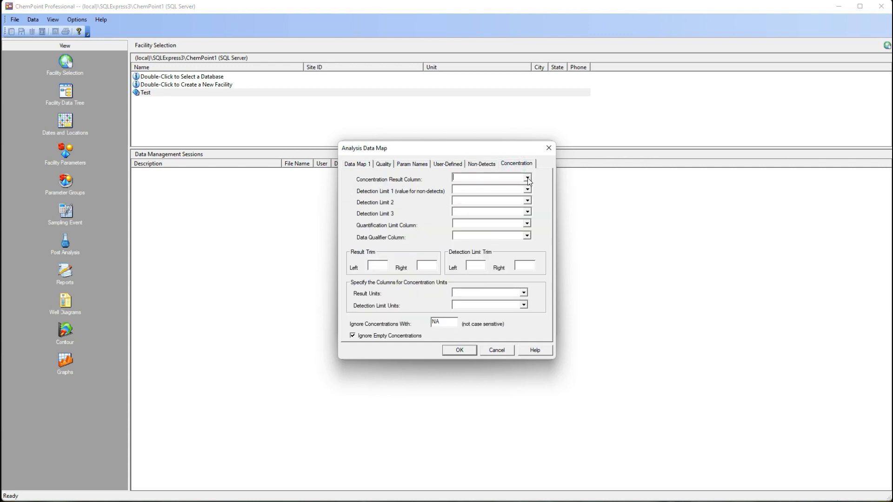
click(527, 178)
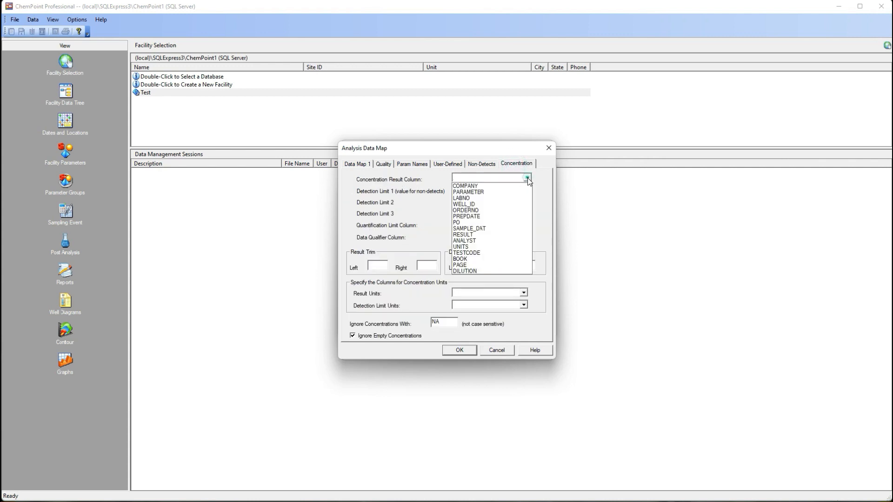
click(483, 234)
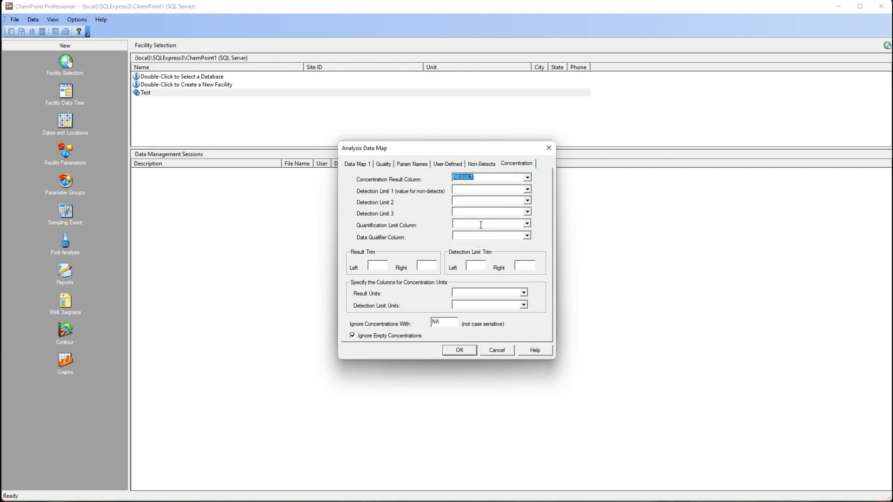
click(528, 189)
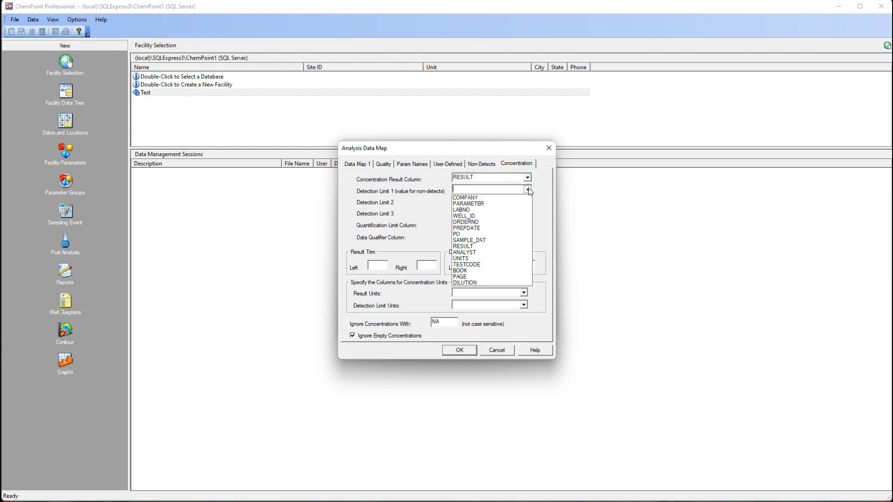
click(472, 246)
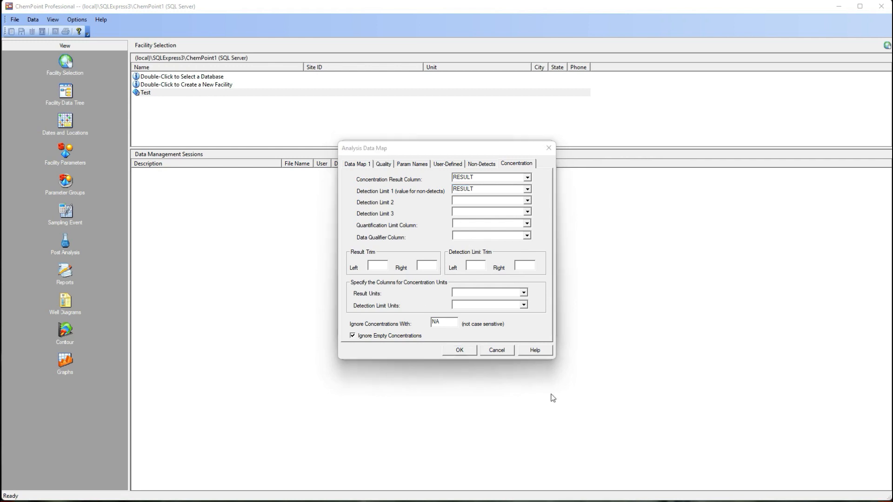
Step: Set the Detection Limit Trim to remove "ND(" from the left and ")" from the right of the value
click(560, 501)
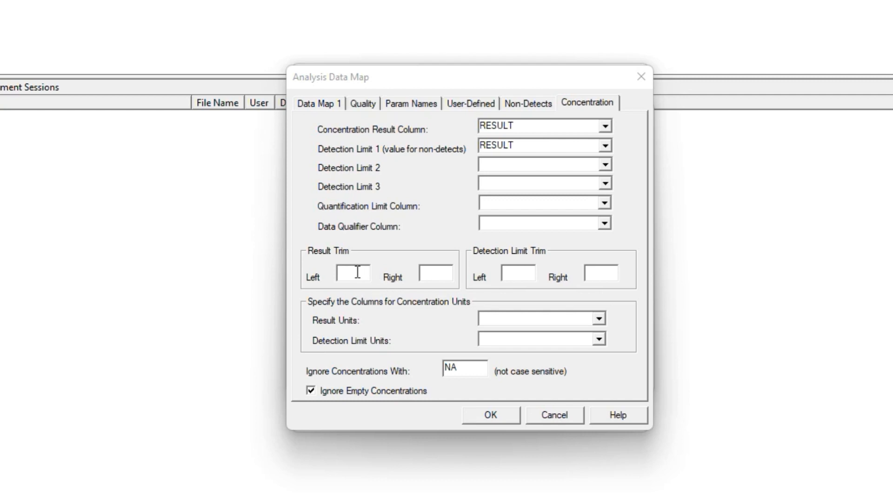
click(517, 274)
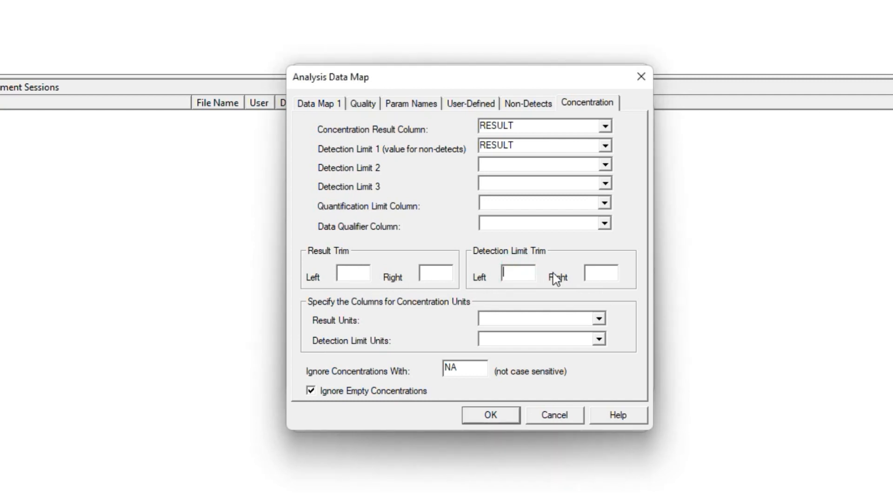
text(ND()
click(595, 273)
text())
Step: Map Result Units and Detection Limit Units to the UNITS column and finish configuring the data maps
click(598, 319)
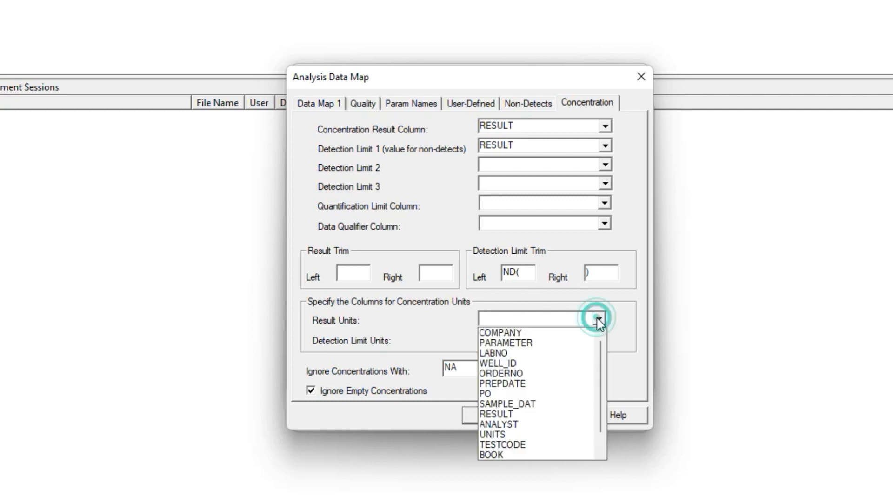
click(526, 433)
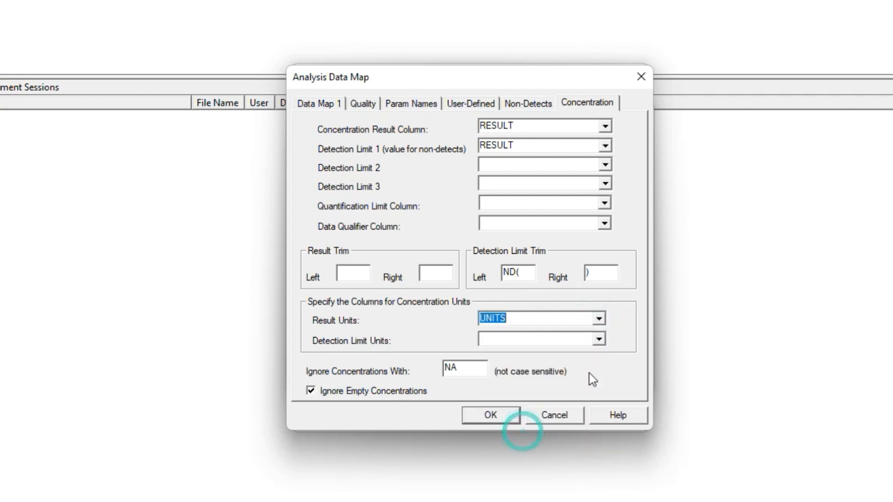
click(598, 341)
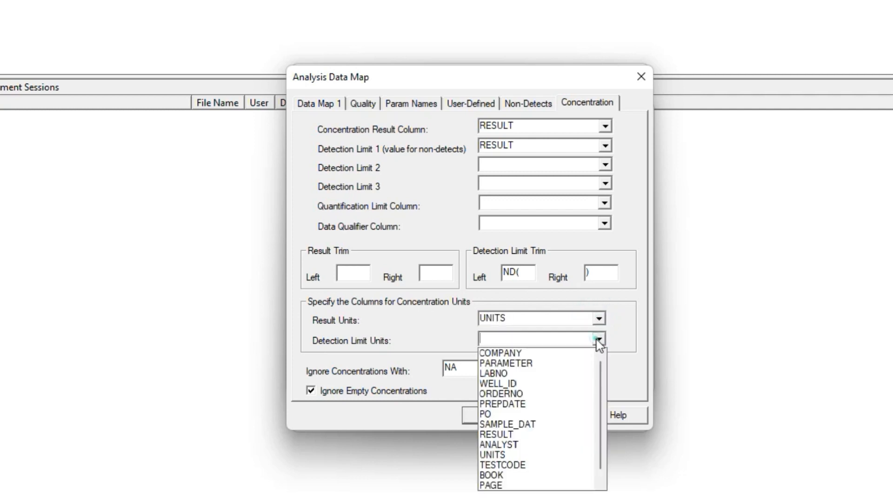
click(502, 453)
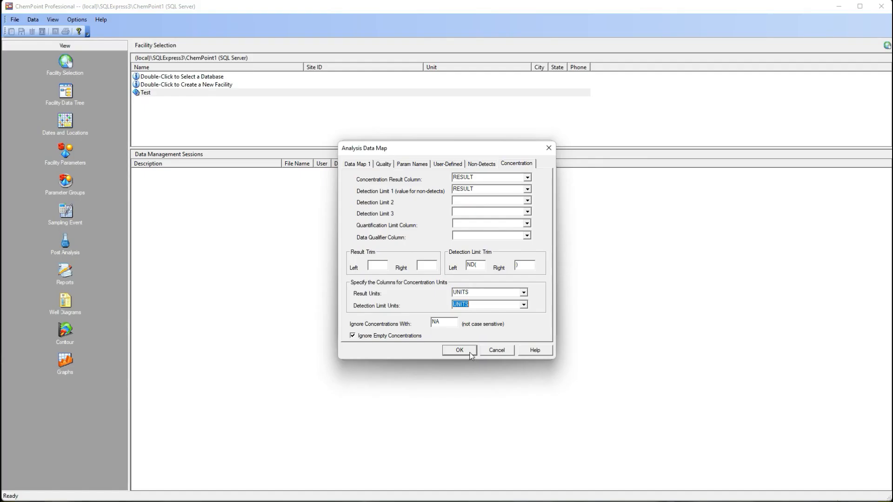
click(491, 414)
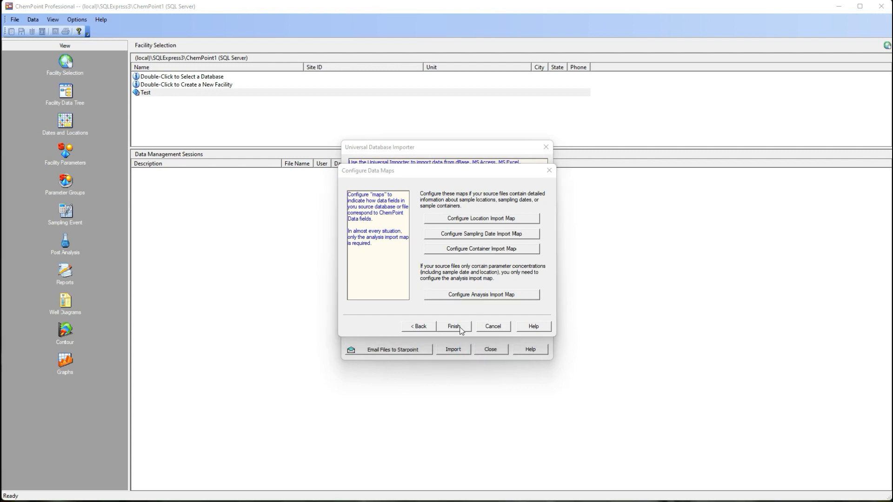
click(453, 326)
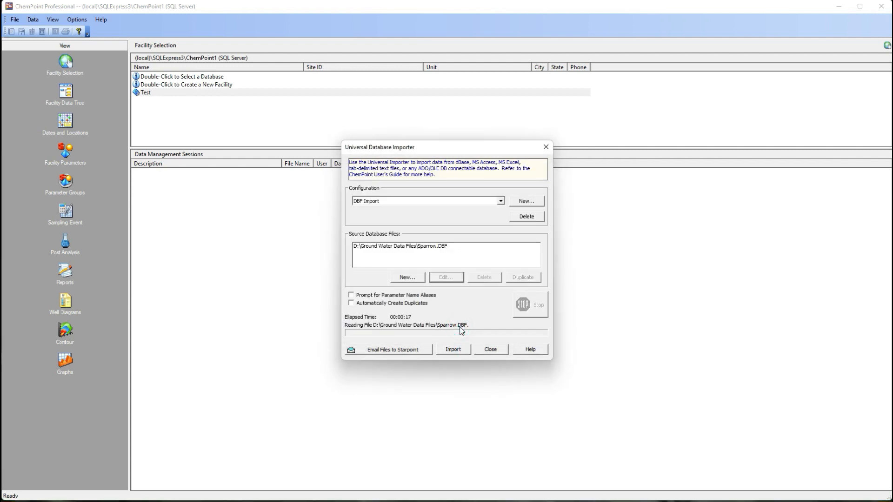
Step: Import Sparrow.DBF into the existing Test facility using the DBF Import configuration and close the importer
click(459, 352)
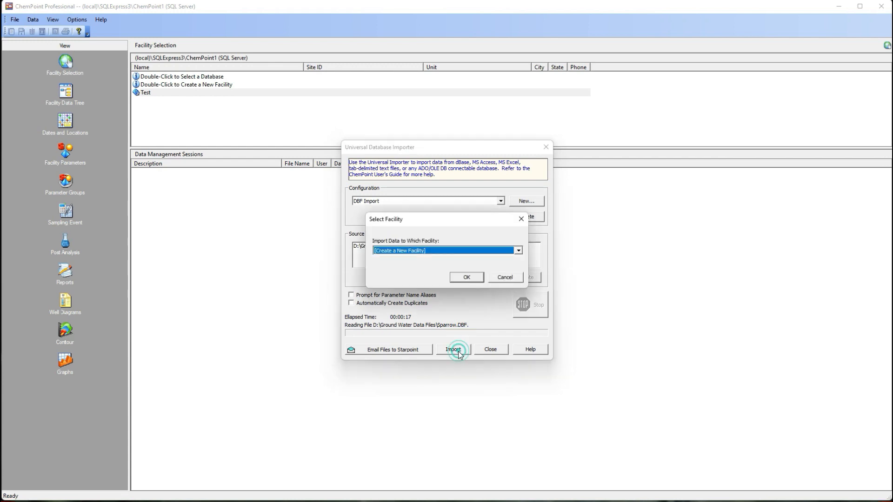
click(464, 252)
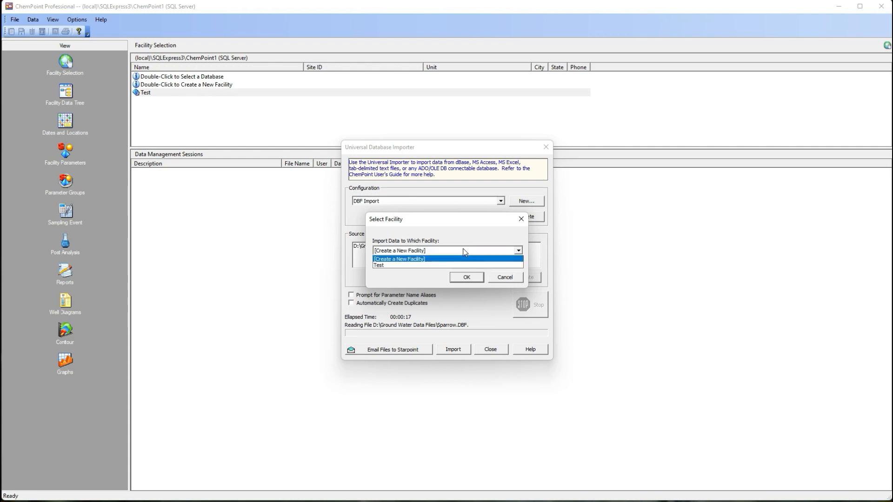
click(437, 265)
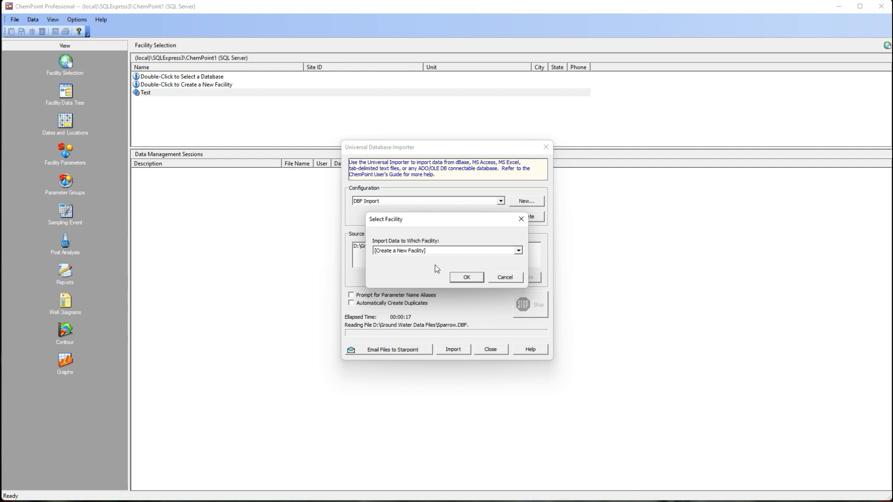
click(468, 277)
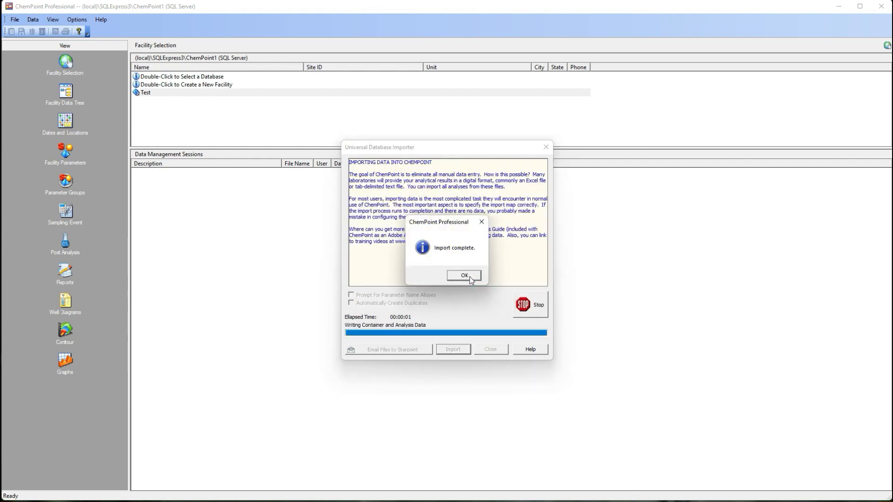
click(464, 276)
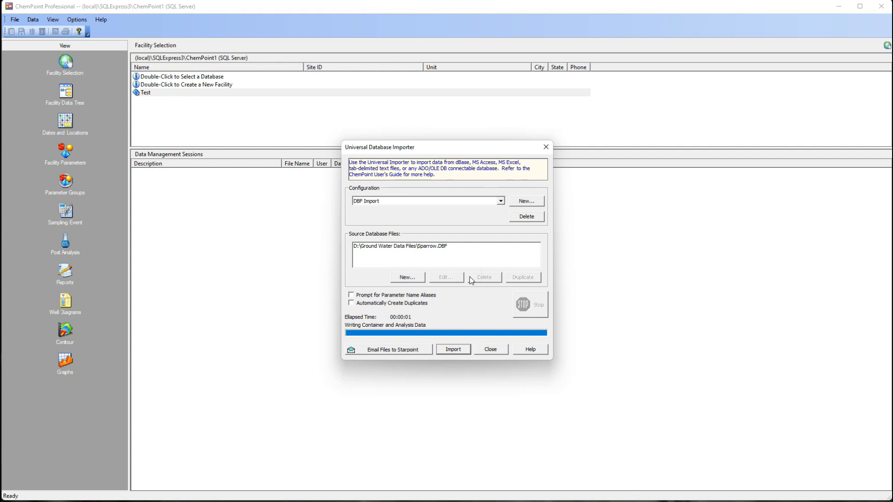
click(501, 349)
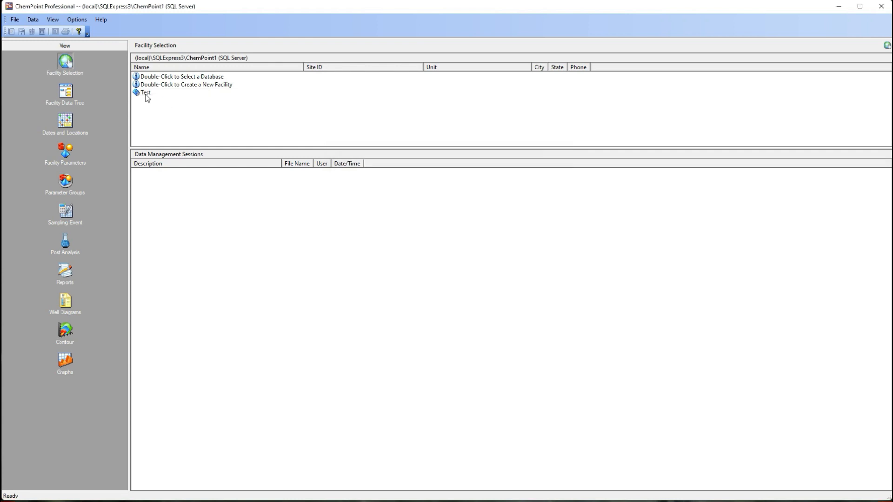
Step: Open the Test facility from the facility list
click(146, 95)
right_click(146, 94)
click(164, 100)
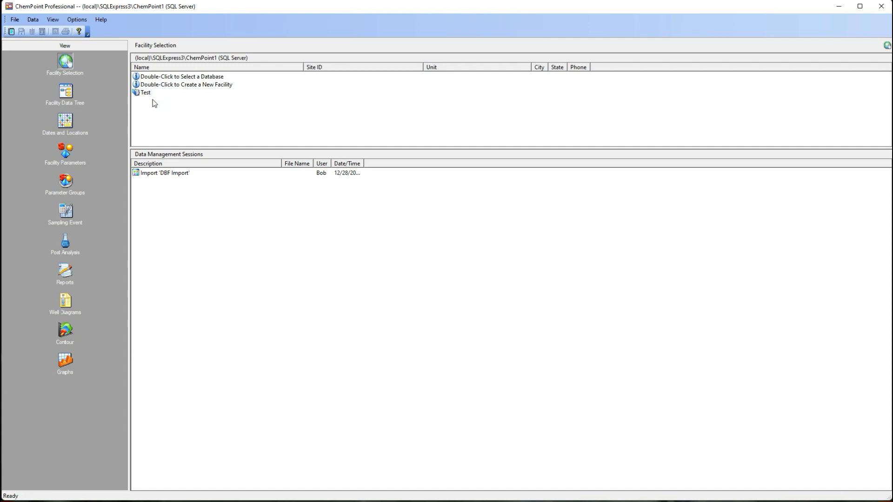
Step: In the facility data tree, expand the 11/9/2000 sampling date down to the parameters analysed for location MW-2
click(67, 92)
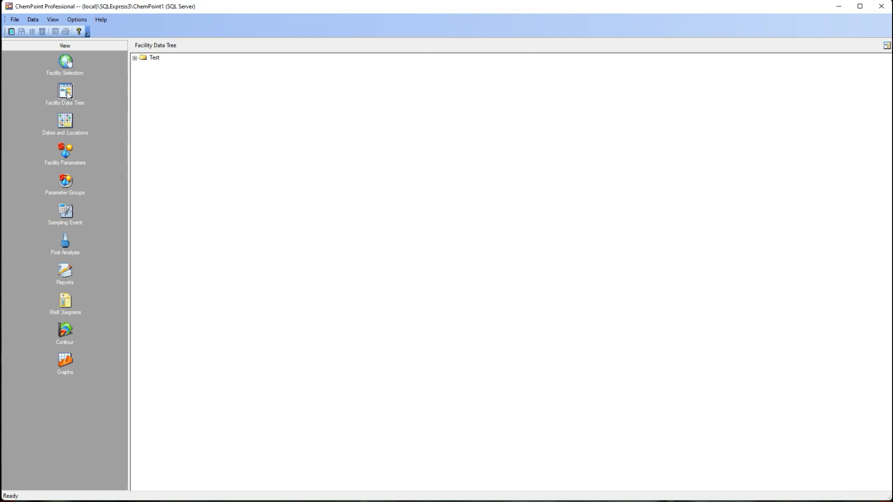
click(134, 57)
click(143, 66)
click(152, 74)
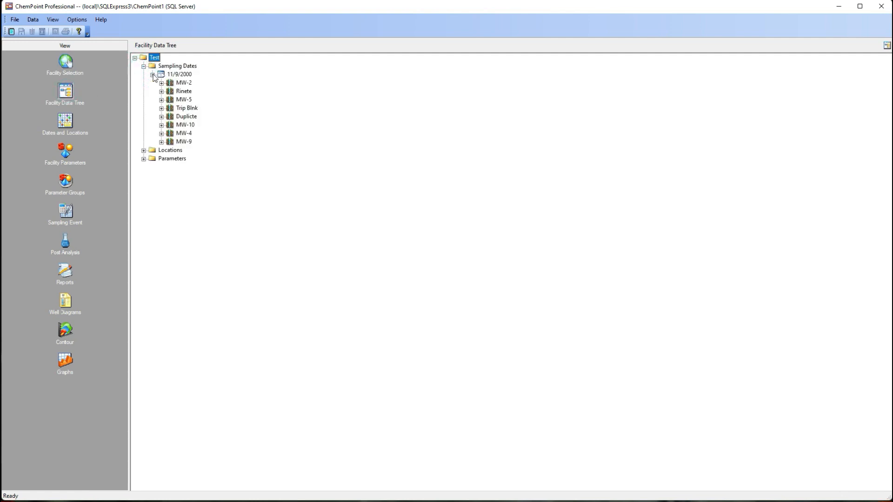
click(162, 83)
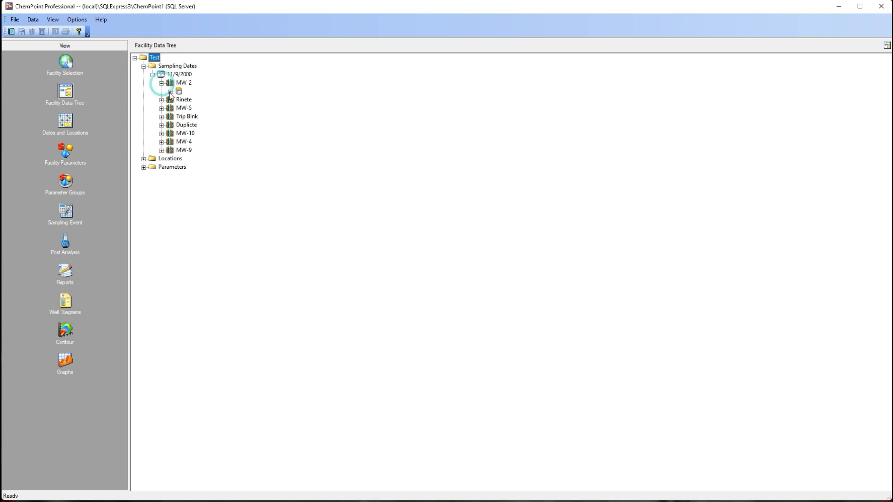
click(170, 92)
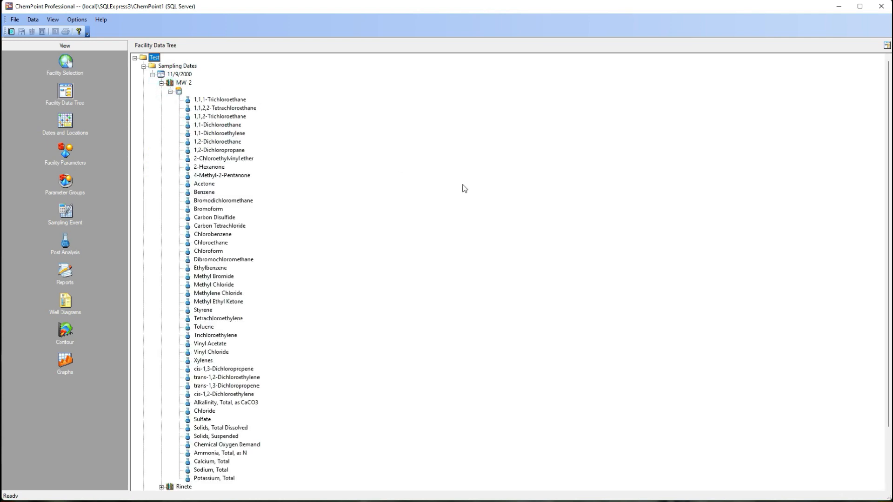
Step: Review the facility's imported sampling dates and locations and its list of parameters
click(66, 124)
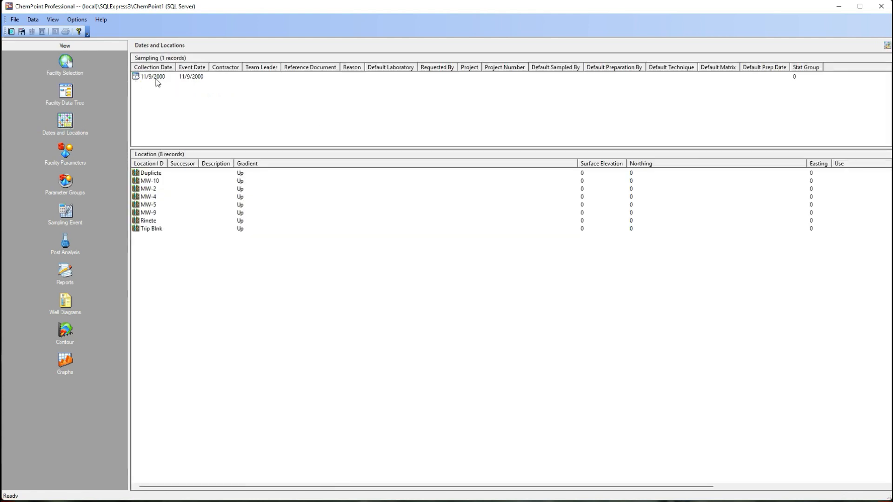
click(65, 156)
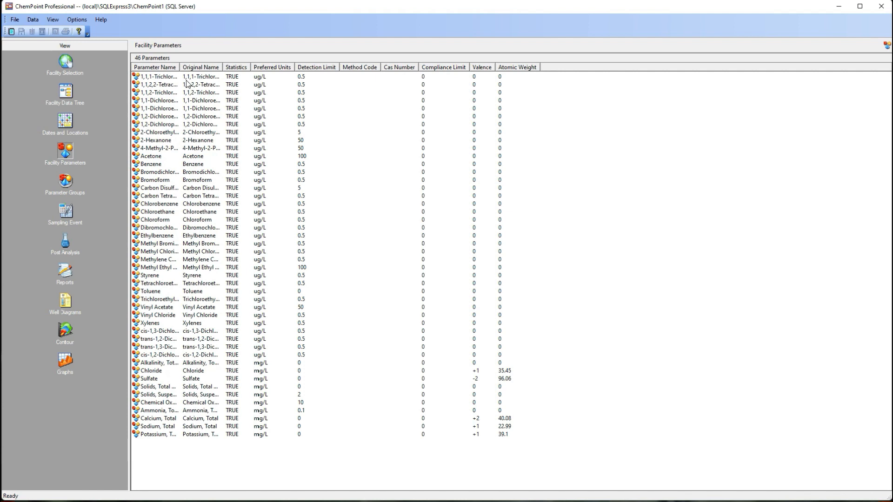
Step: Examine the post-analysis concentrations of the 11/9/2000 samples for locations MW-4, MW-9 and MW-5
click(66, 243)
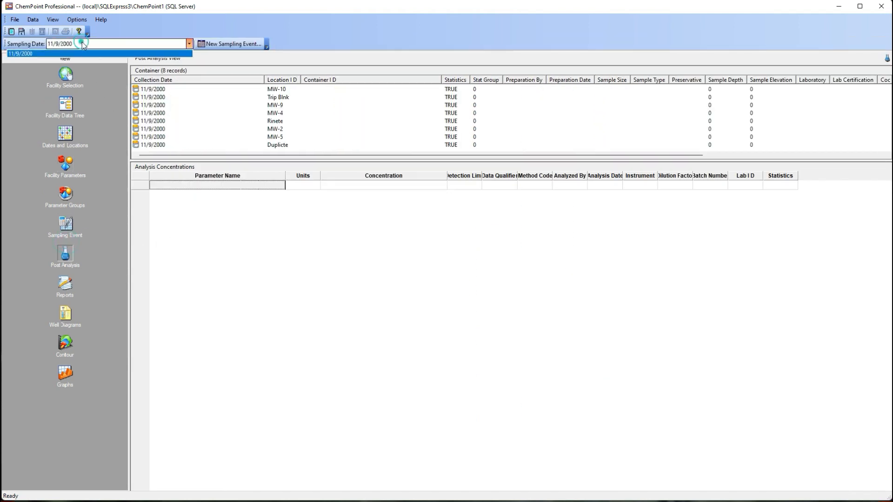
click(165, 114)
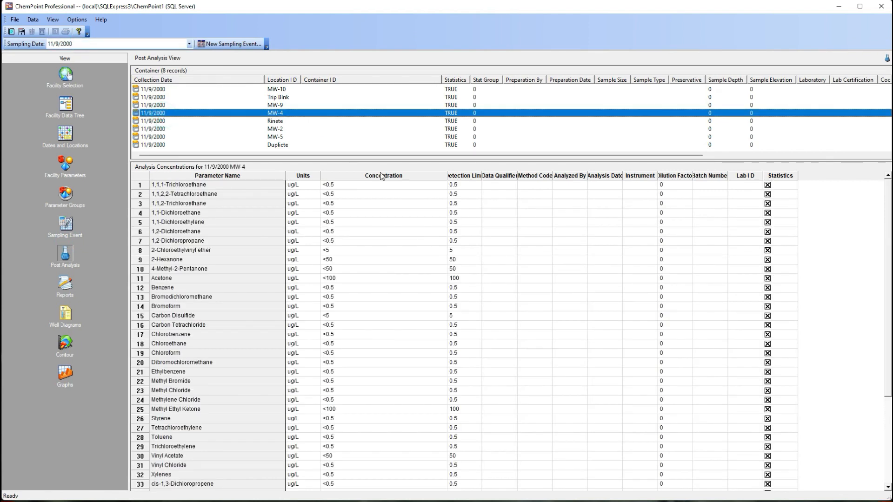
click(315, 130)
click(278, 136)
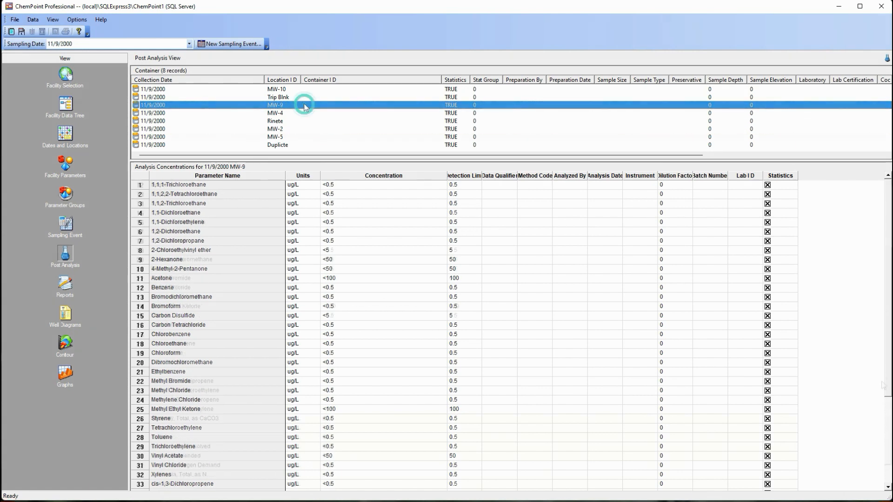
scroll(508, 399, down, 4)
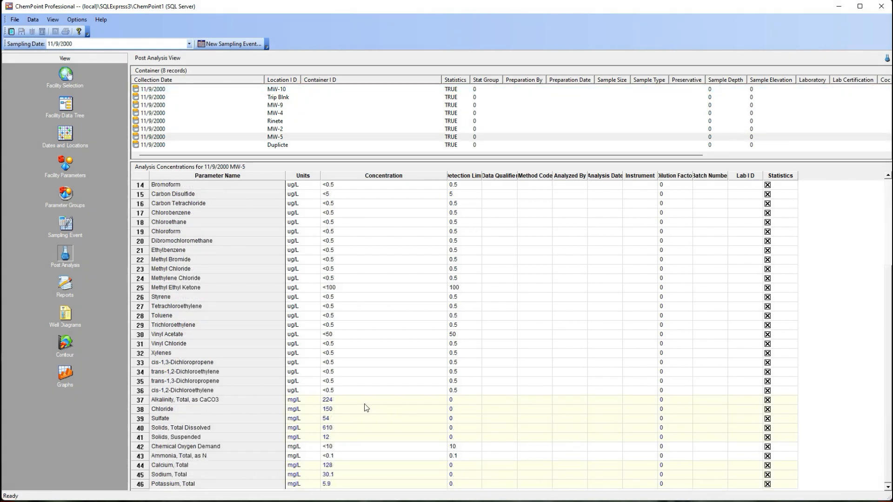